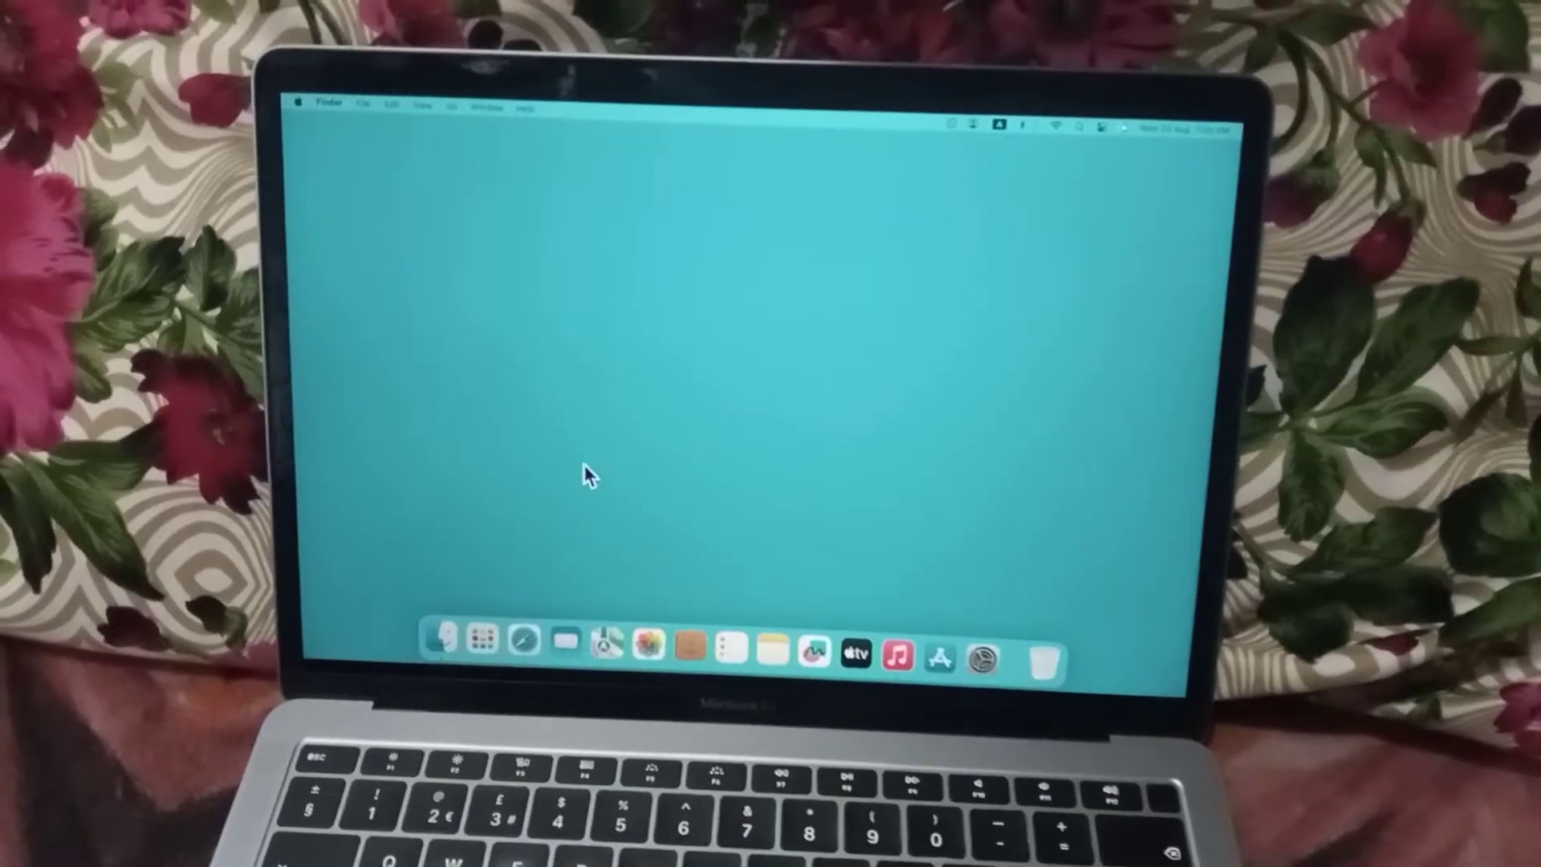
Launch Safari and open Safari Settings to the Privacy pane
click(511, 645)
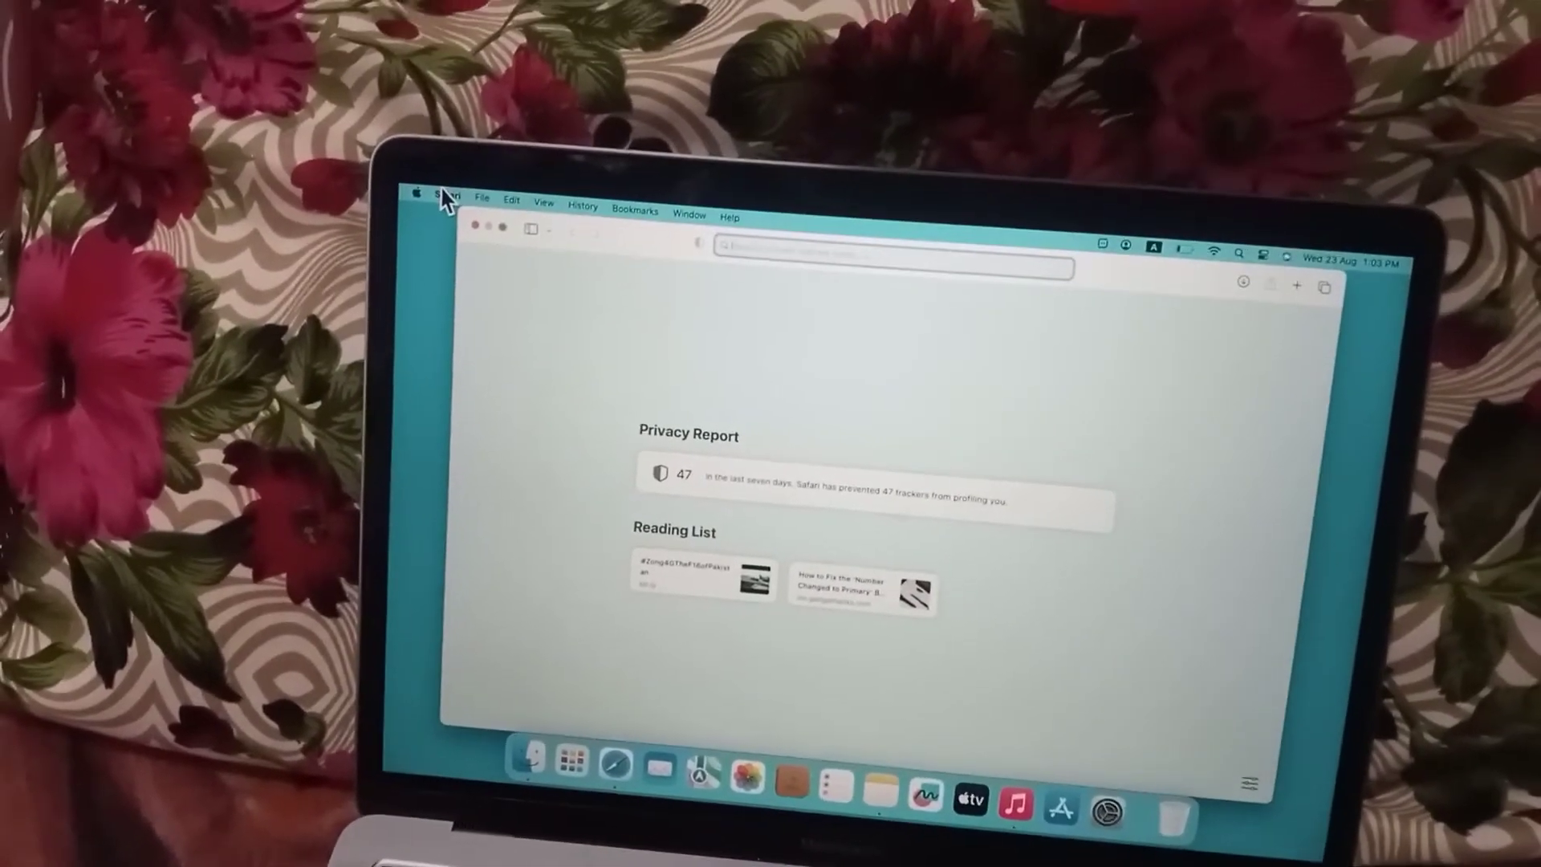
click(442, 183)
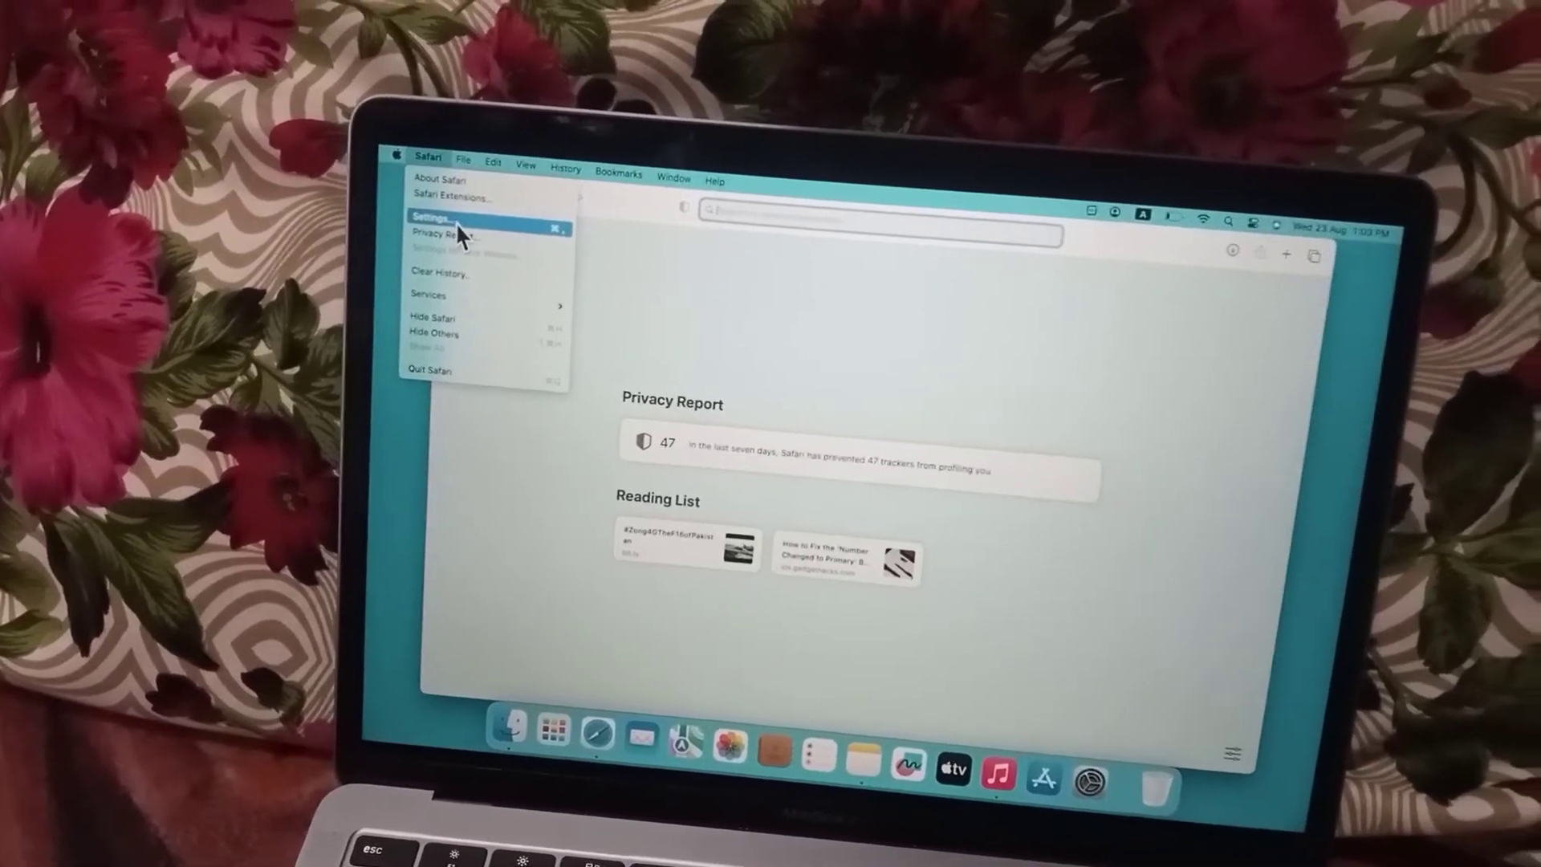
click(460, 227)
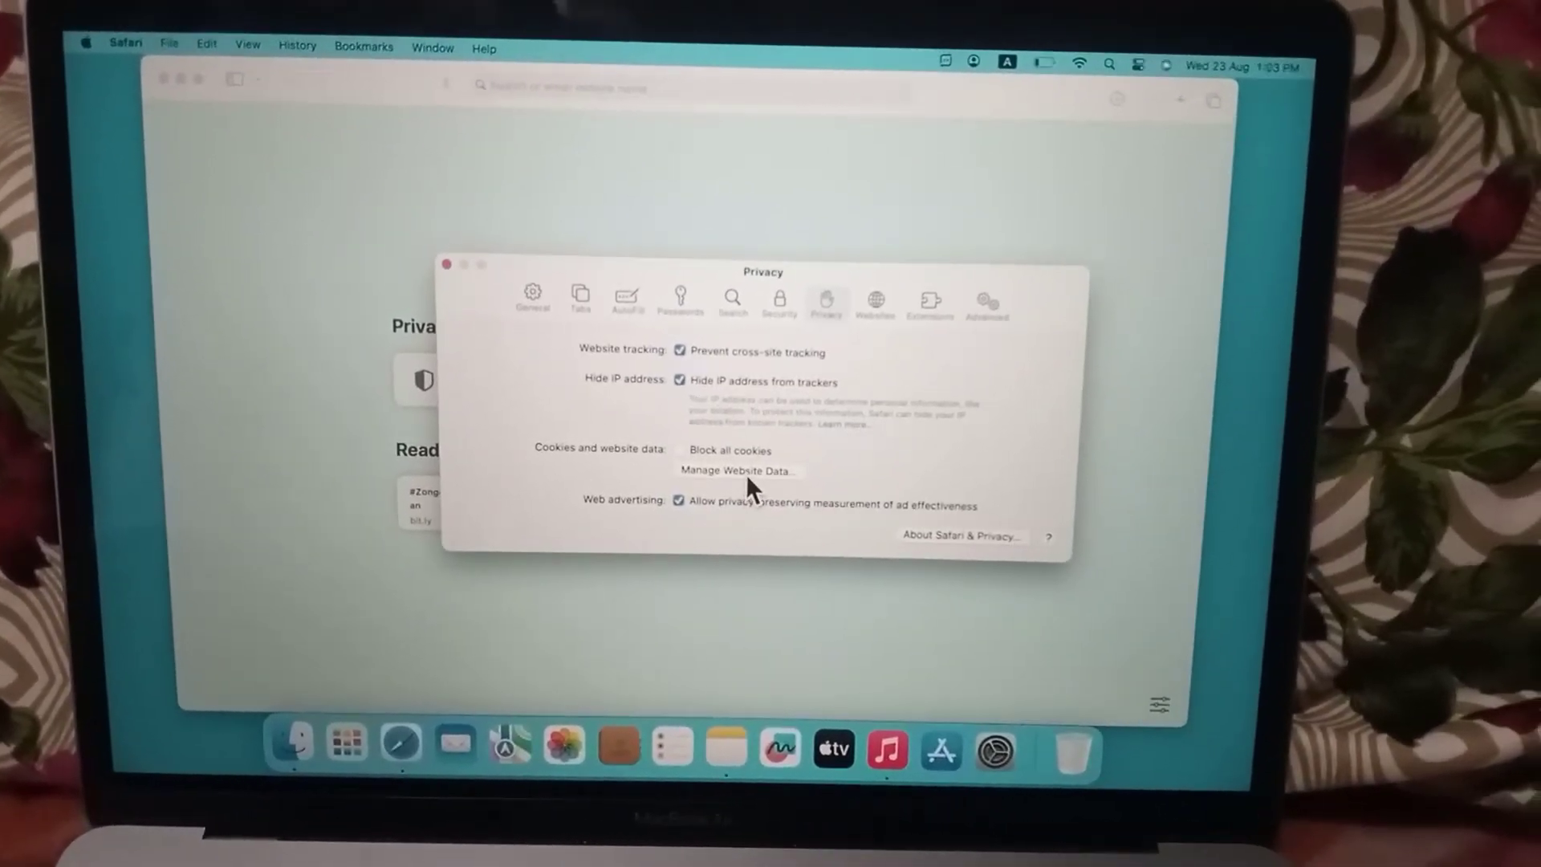
Remove all website data from Manage Website Data, confirm Remove Now, and close the Privacy settings
click(718, 465)
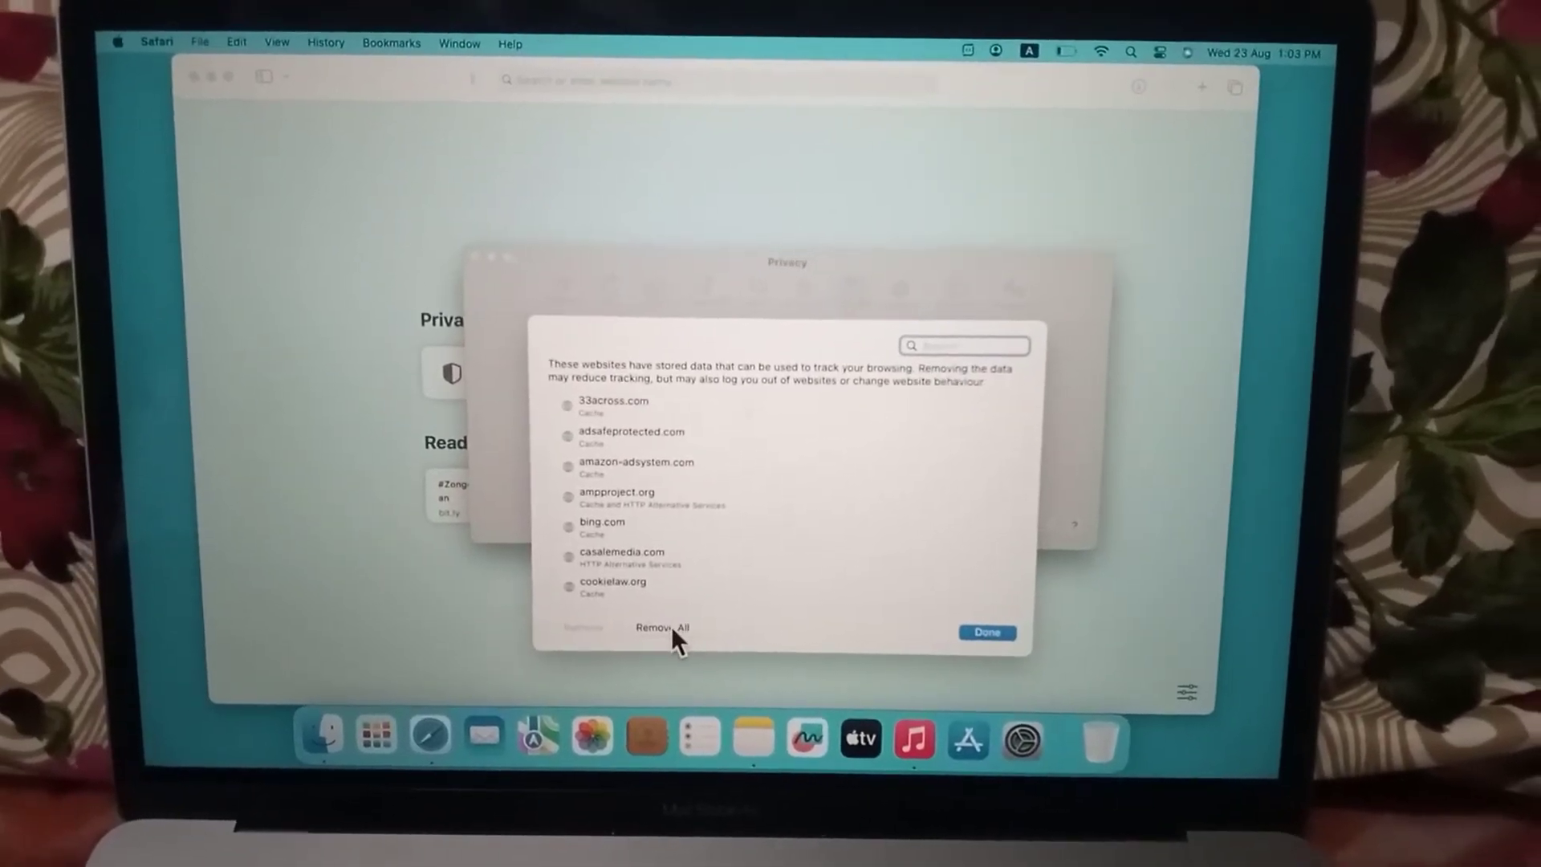
click(675, 624)
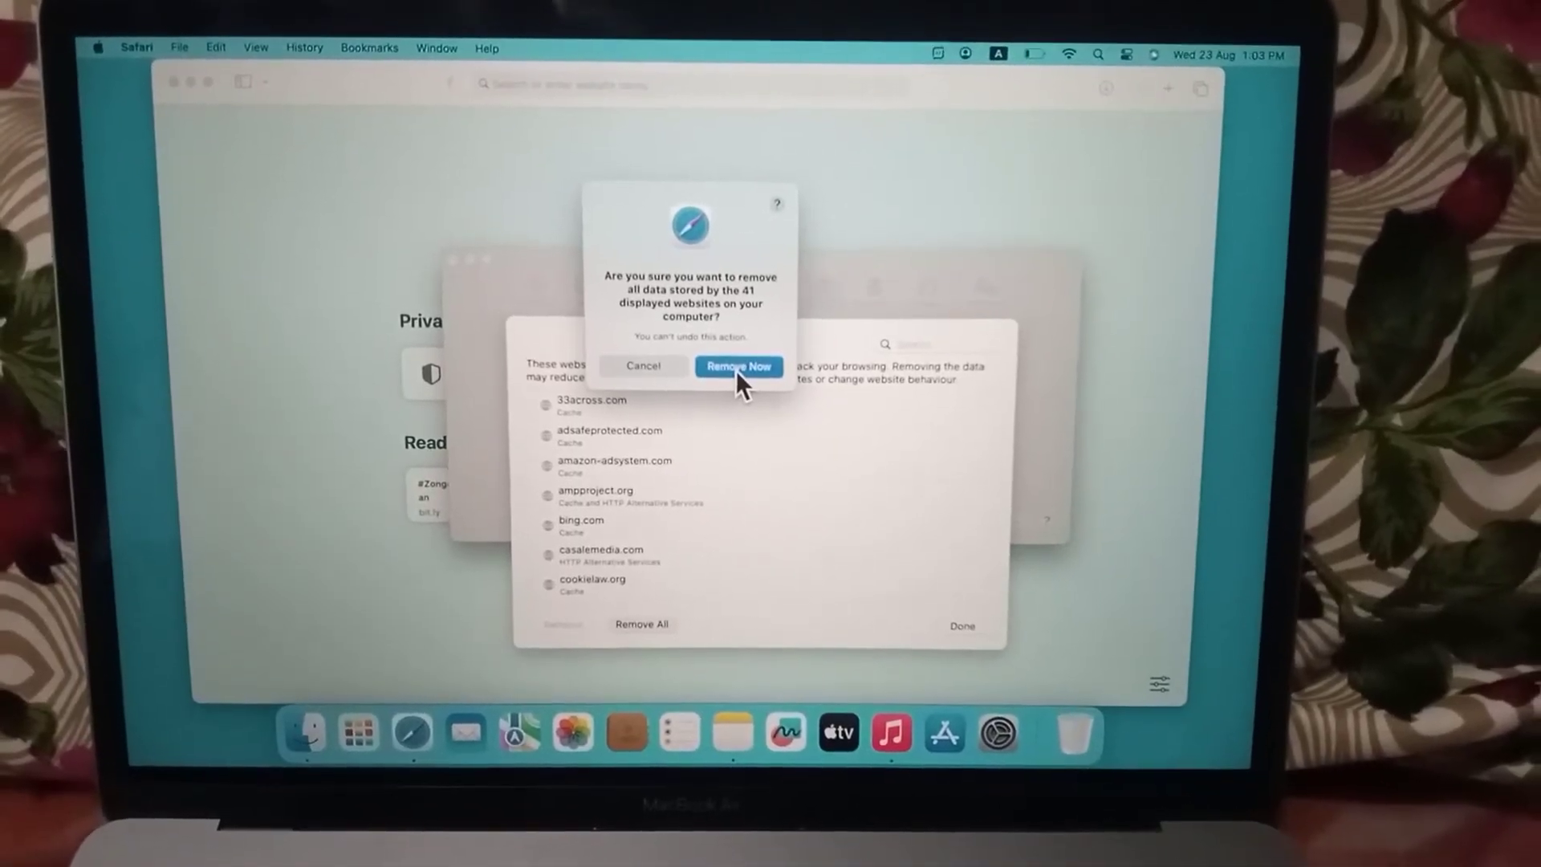
click(734, 365)
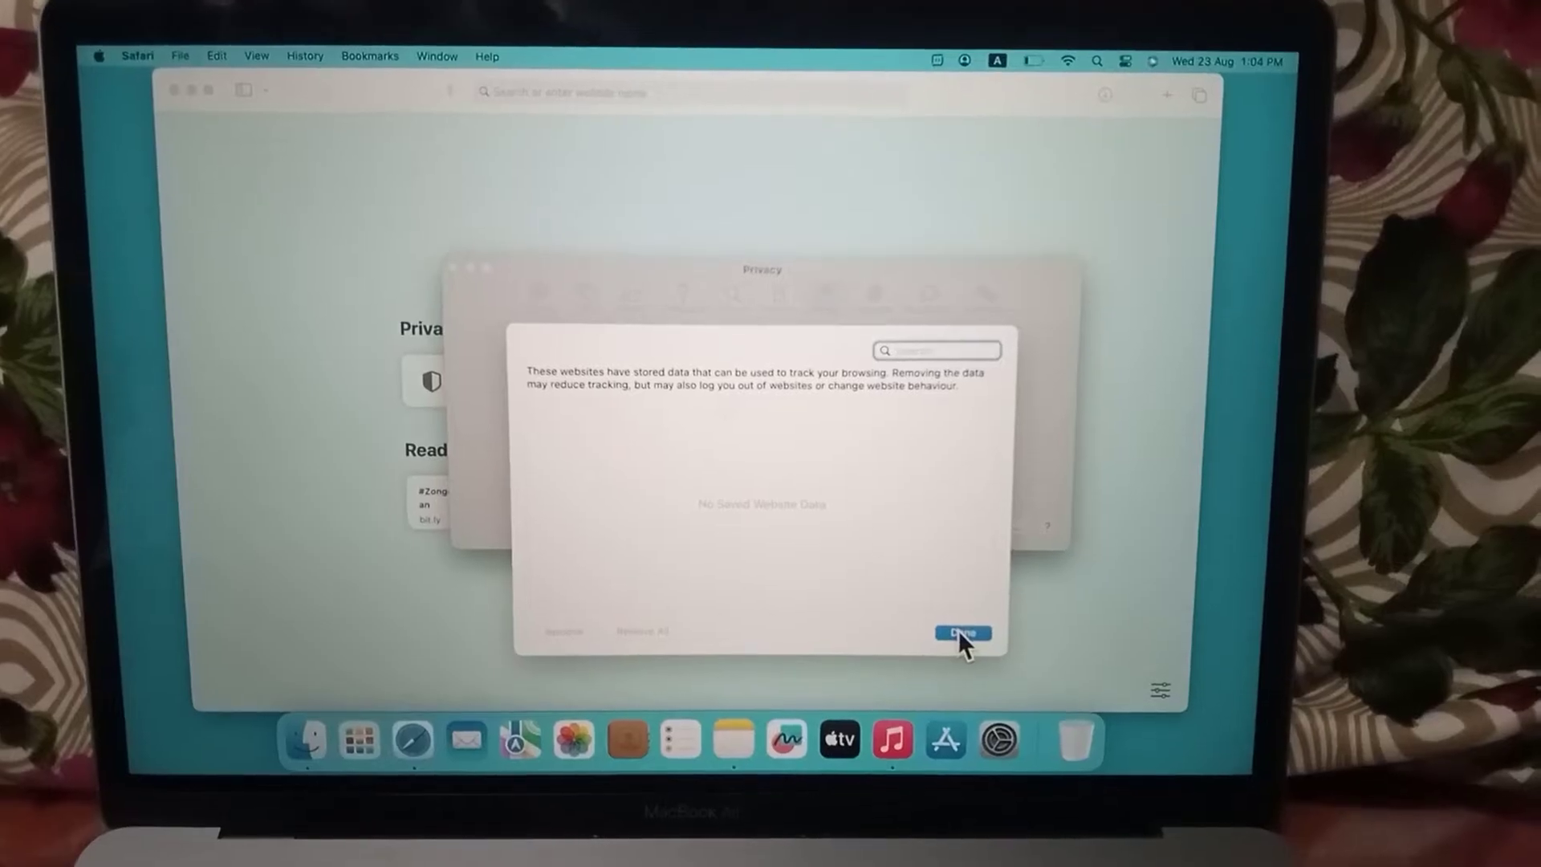
click(962, 646)
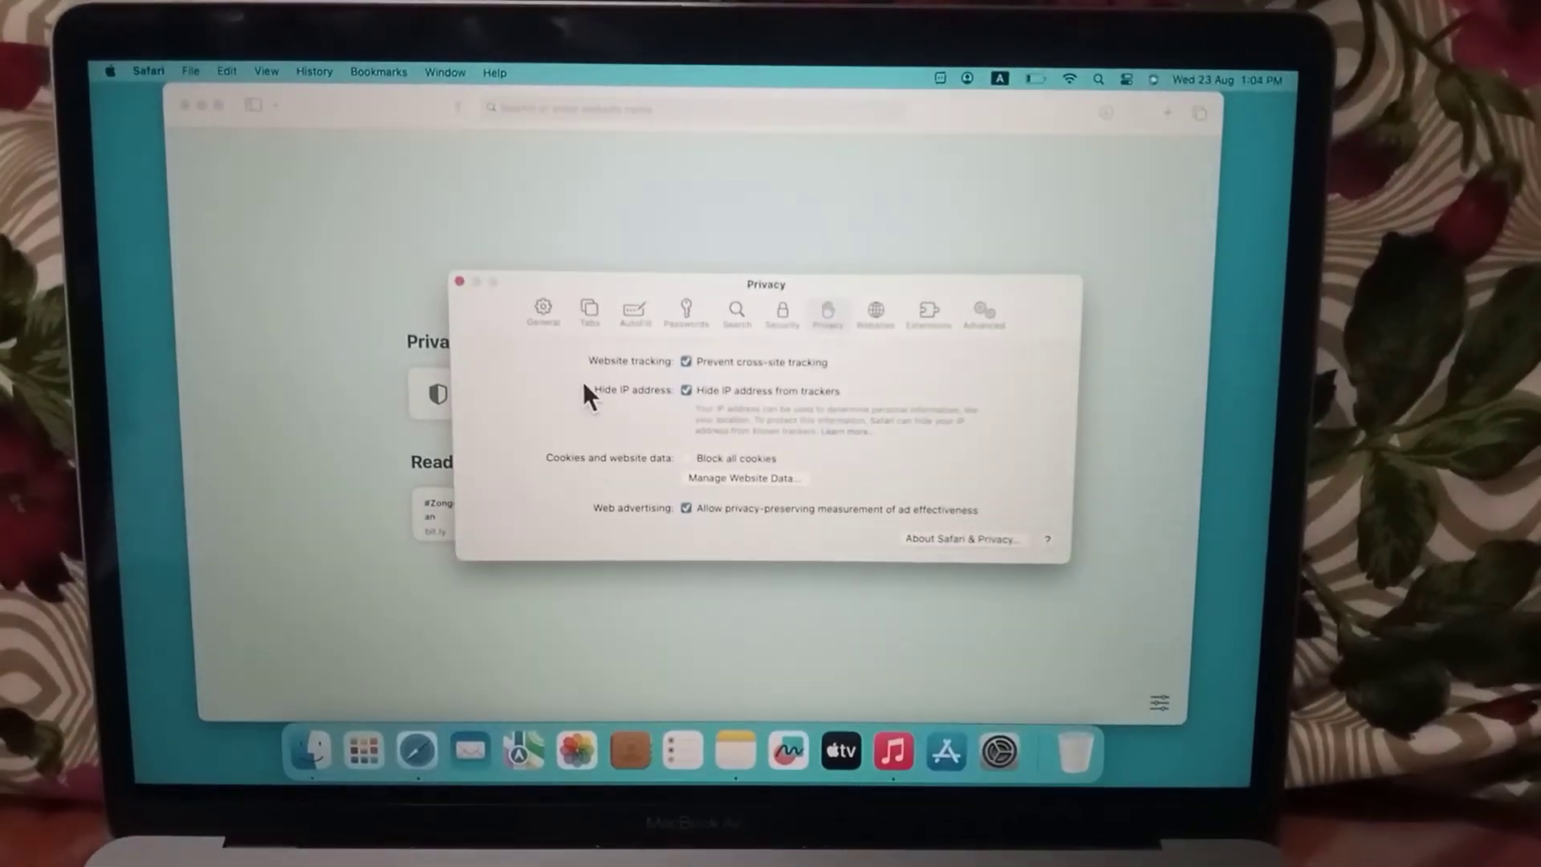
click(458, 283)
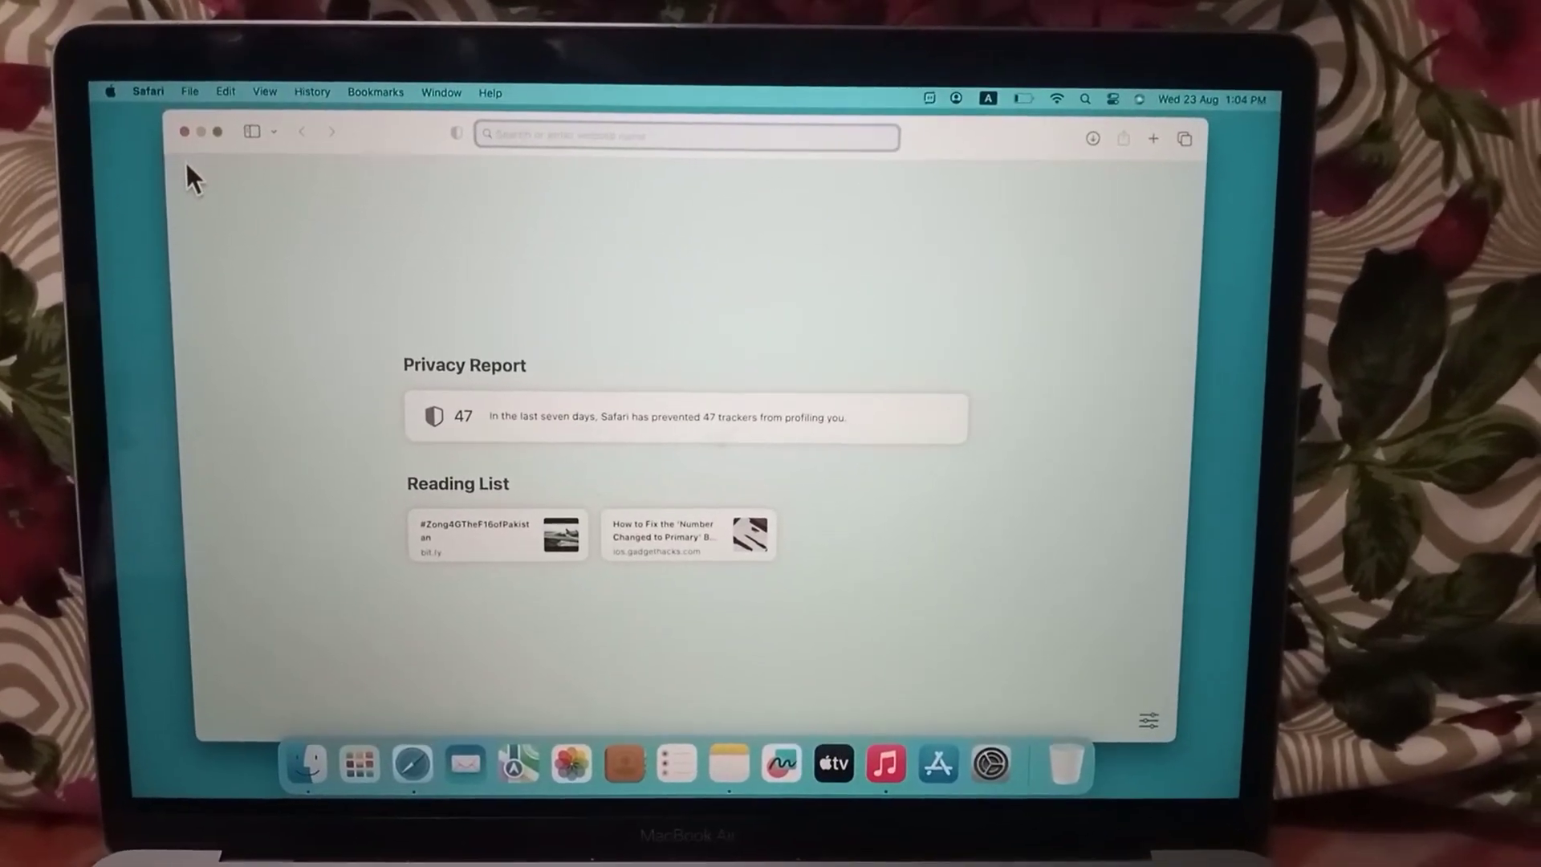
Close the Safari window and open the Apple menu showing Restart
click(184, 131)
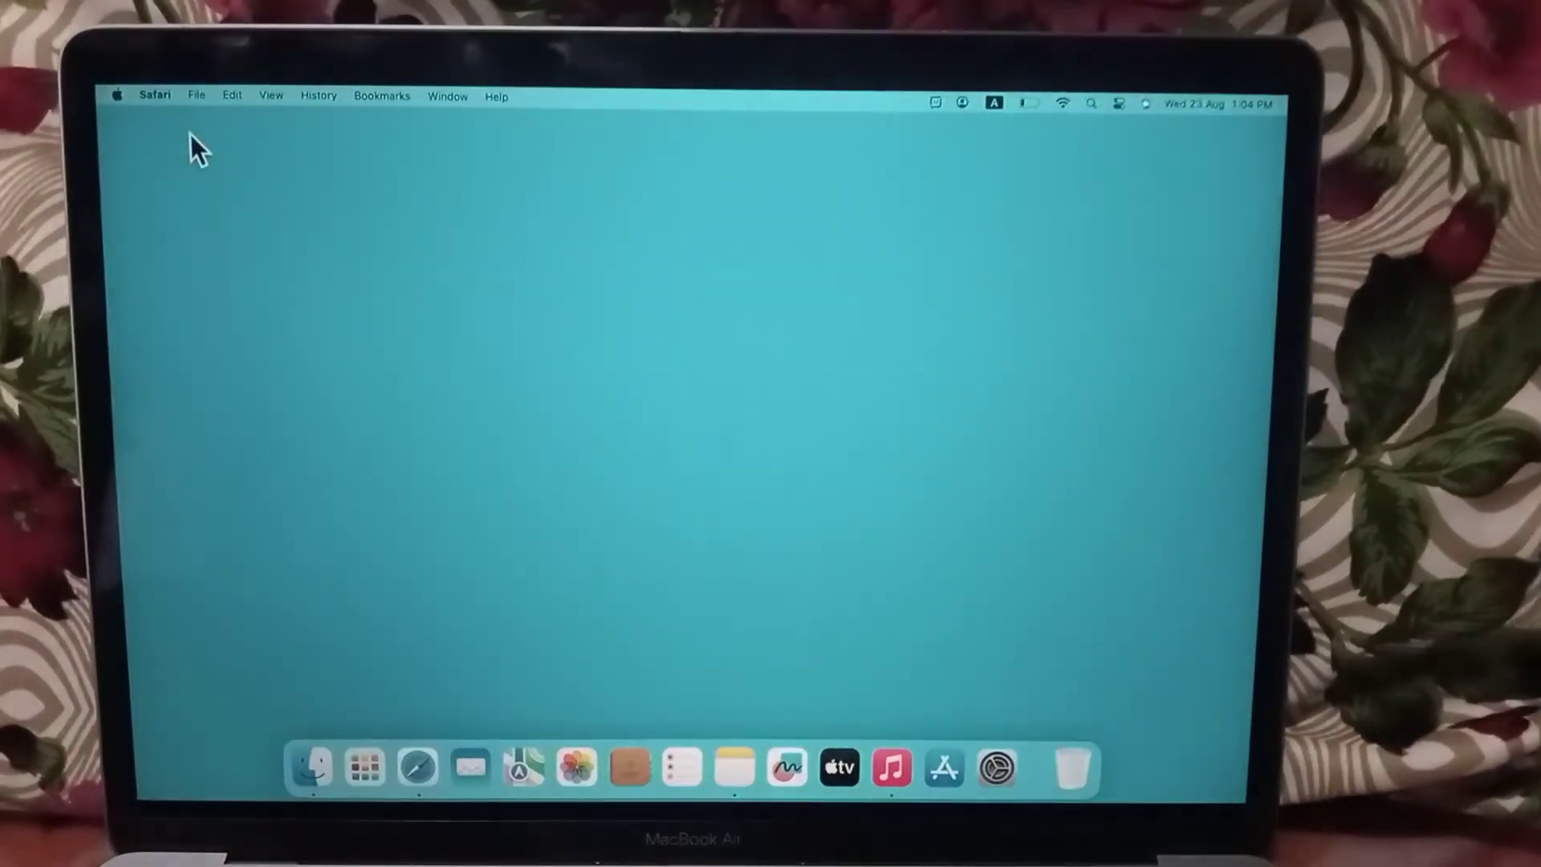
click(140, 112)
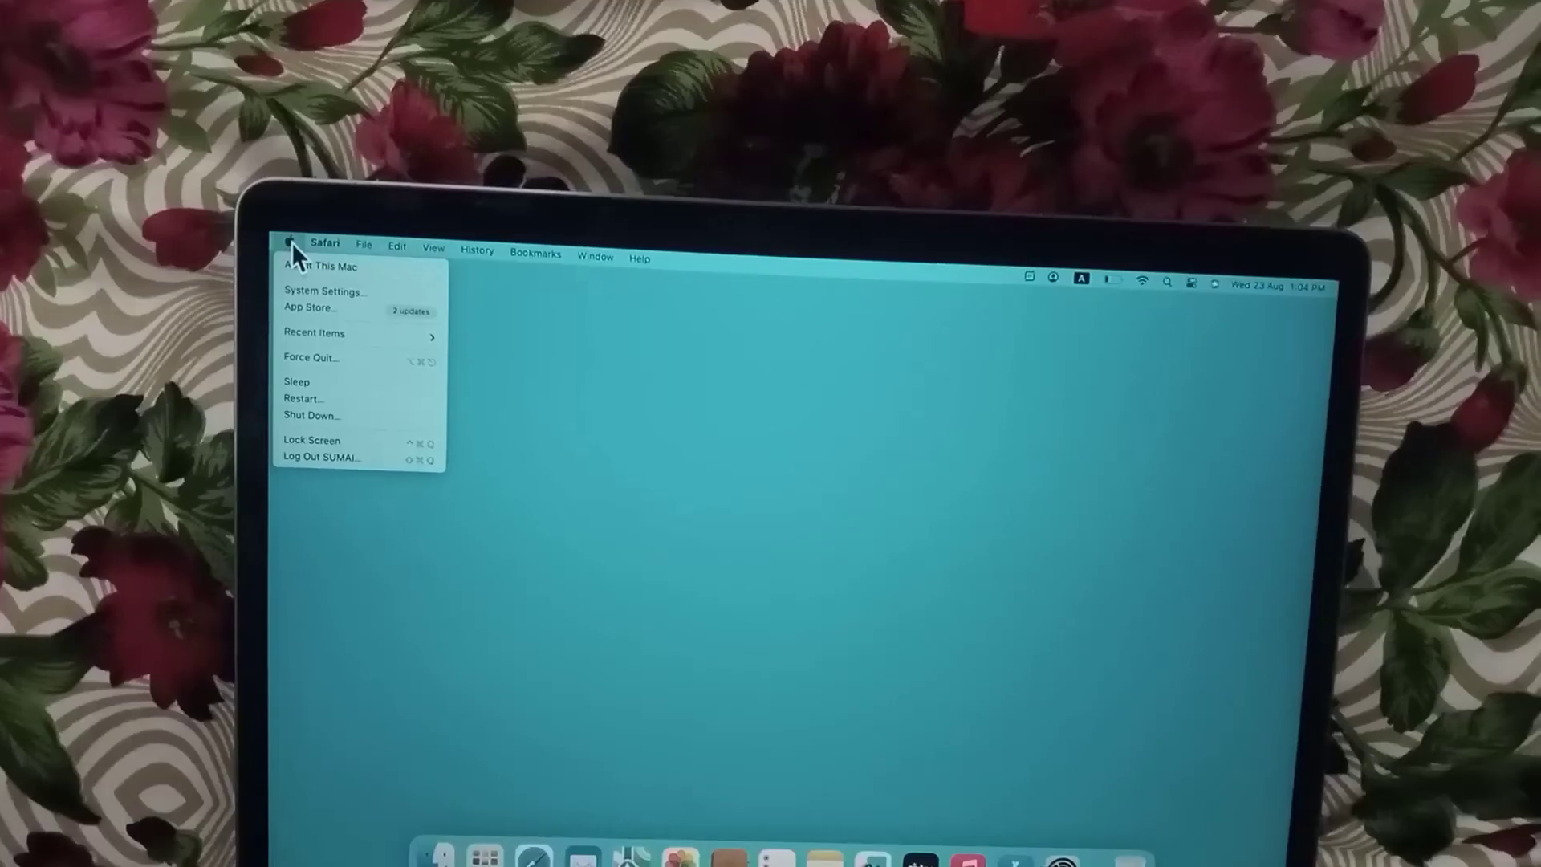